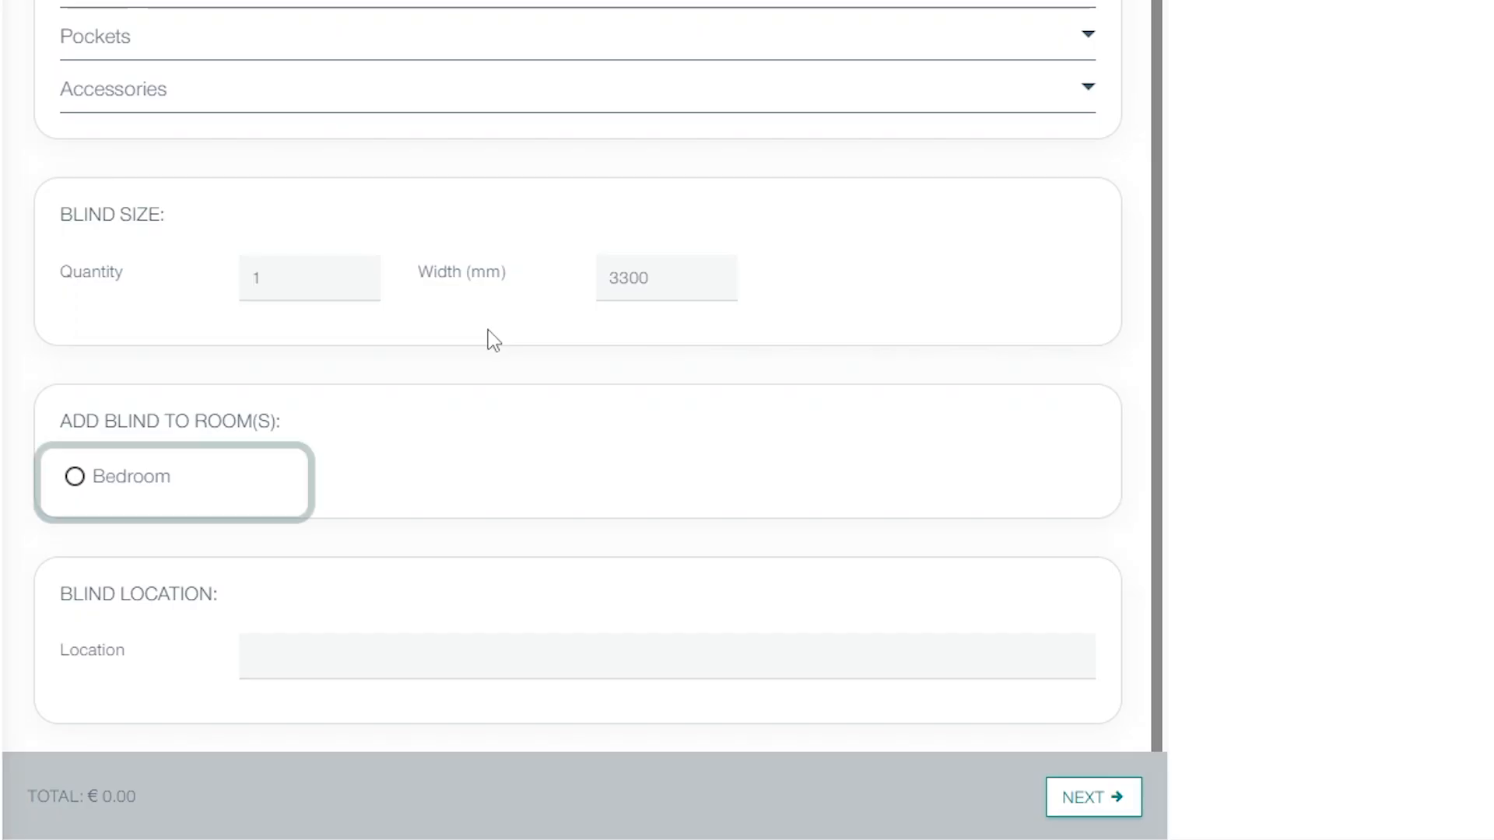
# - Assign the drapery blind to the Bedroom at location 'Bedroom Window 1' and proceed
pyautogui.click(72, 490)
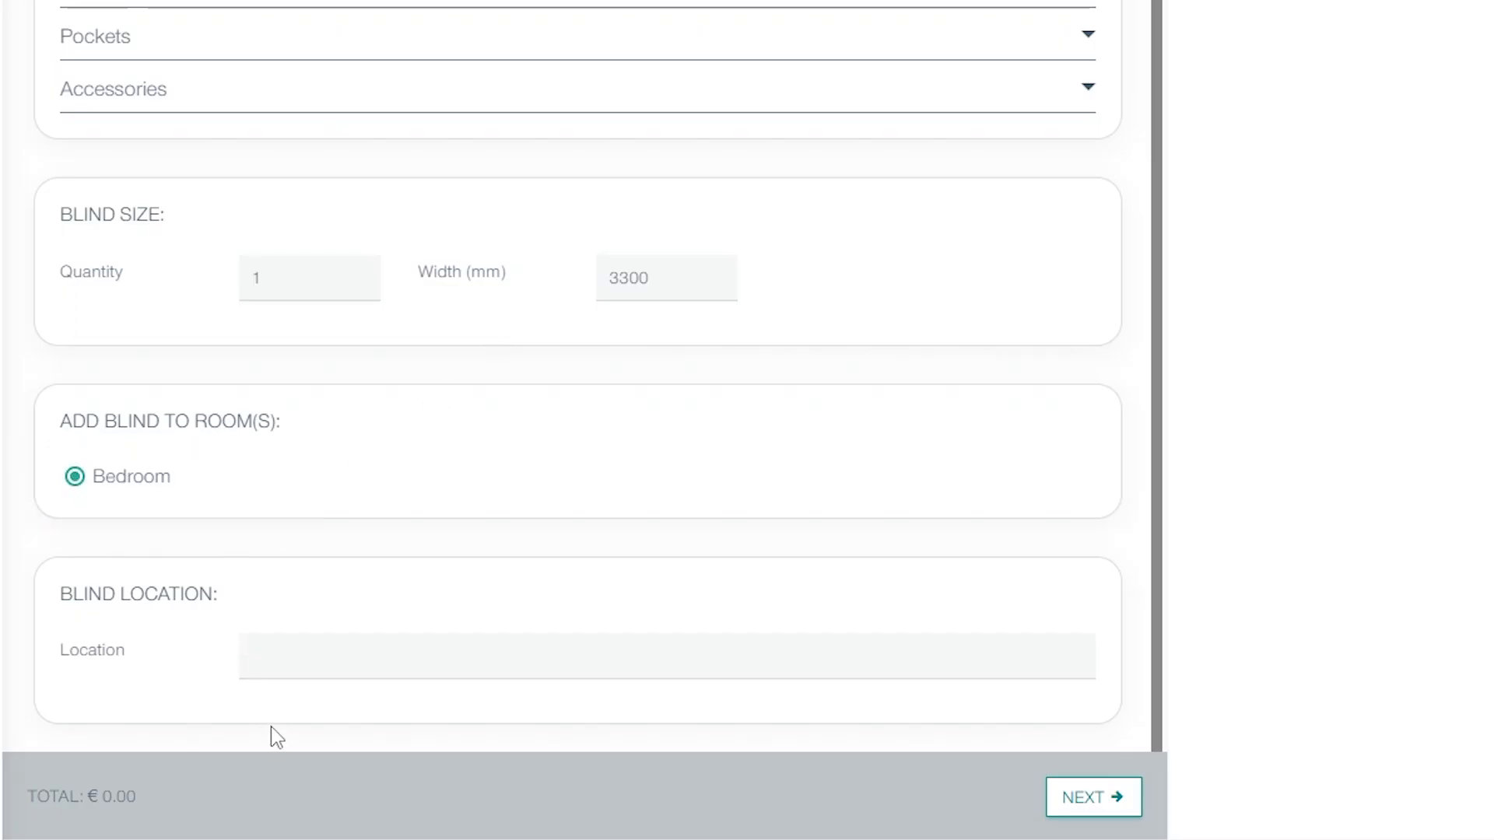
pyautogui.click(270, 657)
pyautogui.write('Bedroom ')
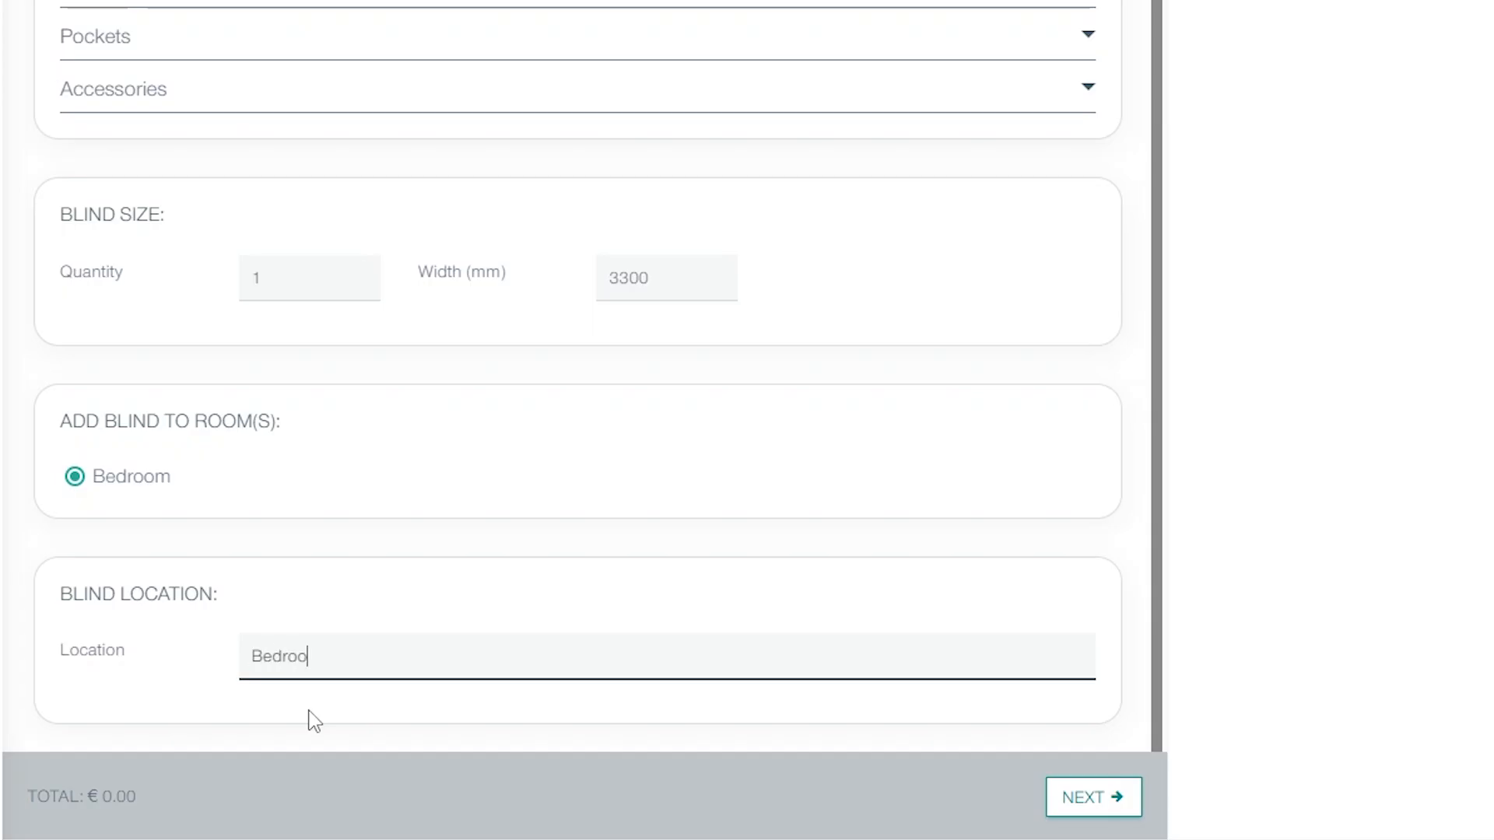
pyautogui.write('Window 1')
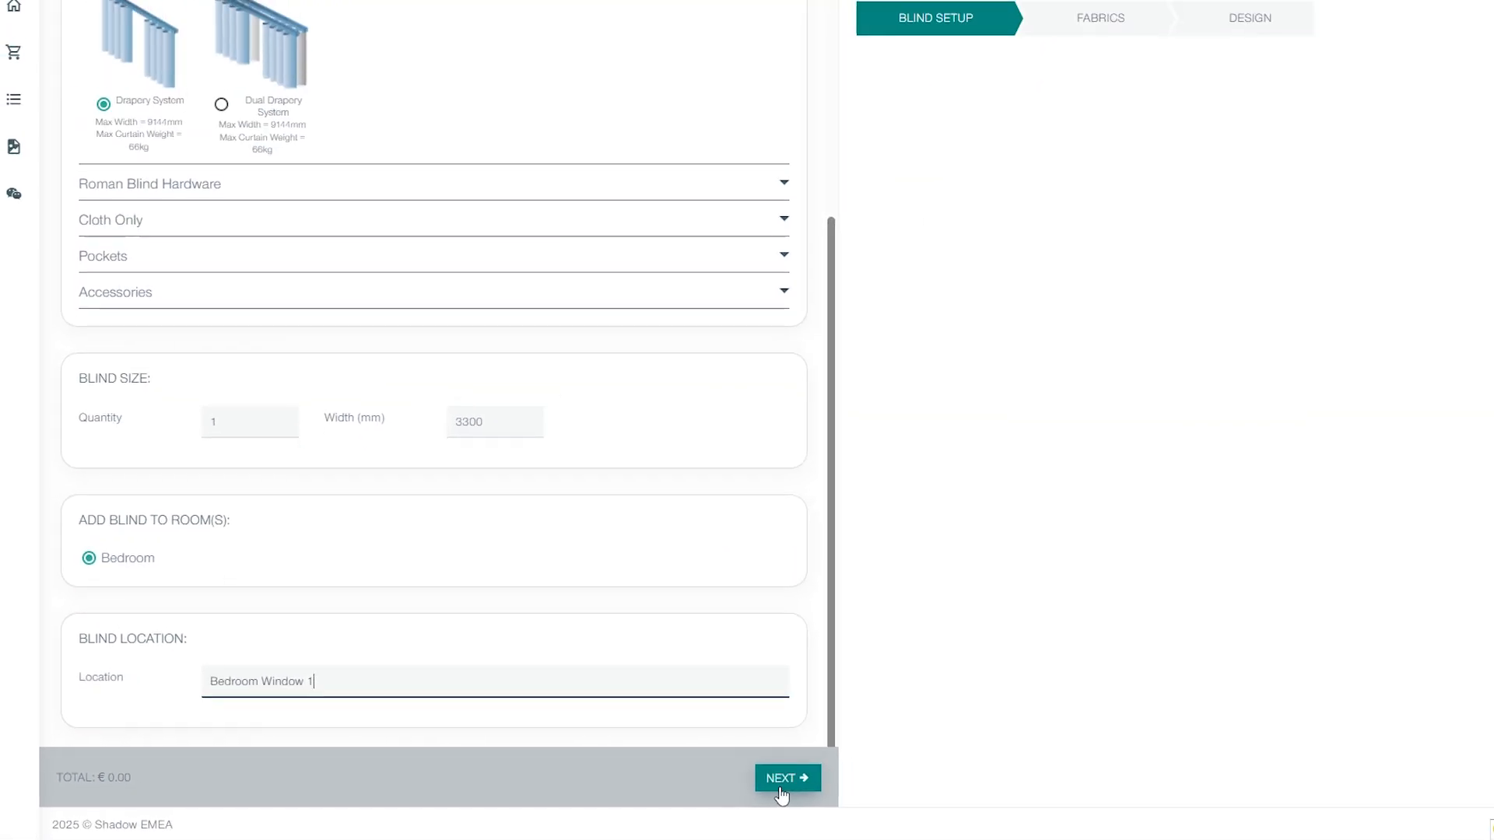
pyautogui.click(783, 787)
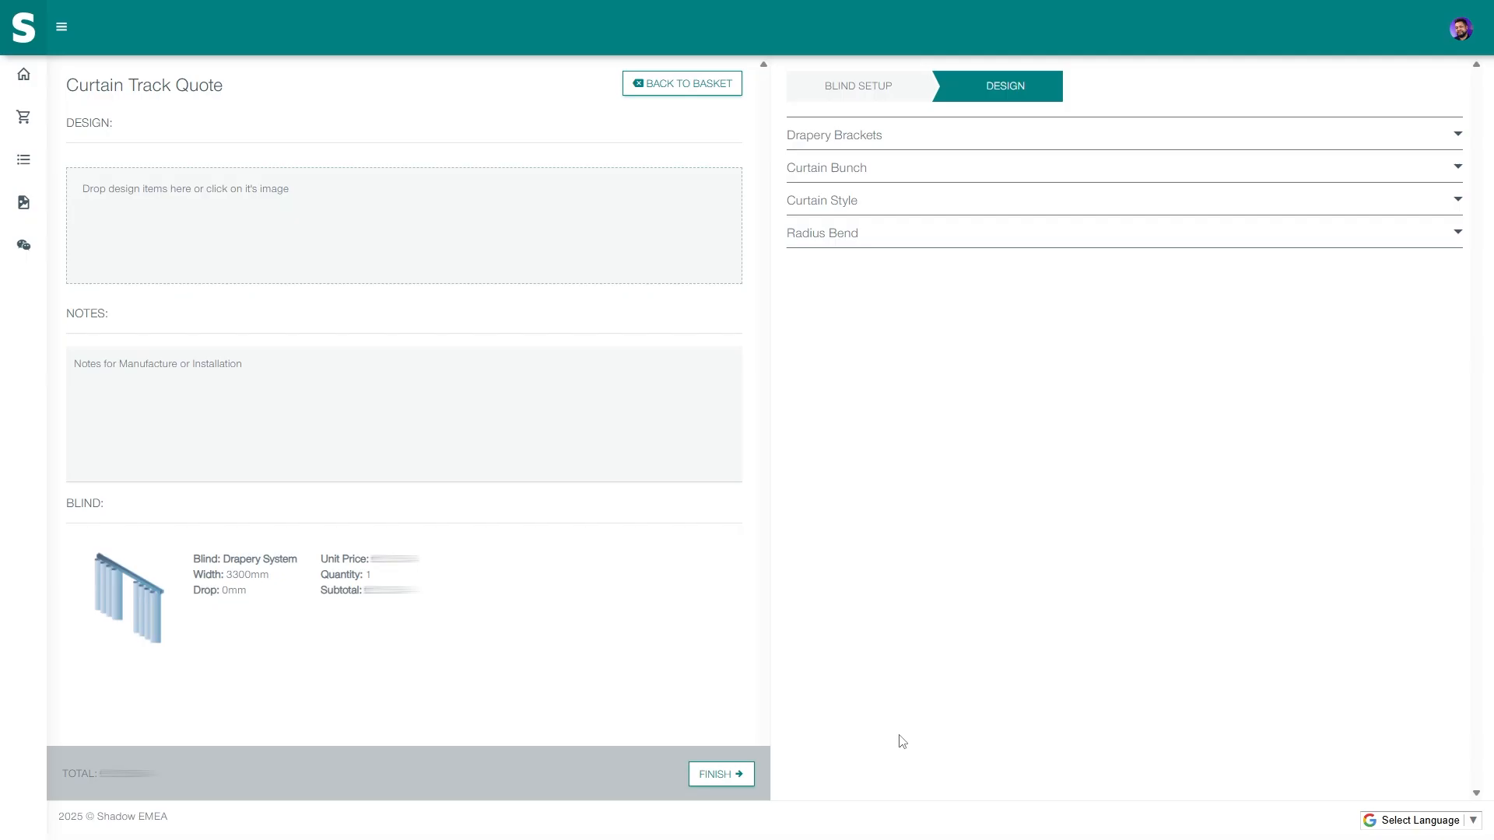
# - Choose Top Fix drapery brackets, a Split Draw curtain bunch and the Standard Pinch Pleat style
pyautogui.click(846, 135)
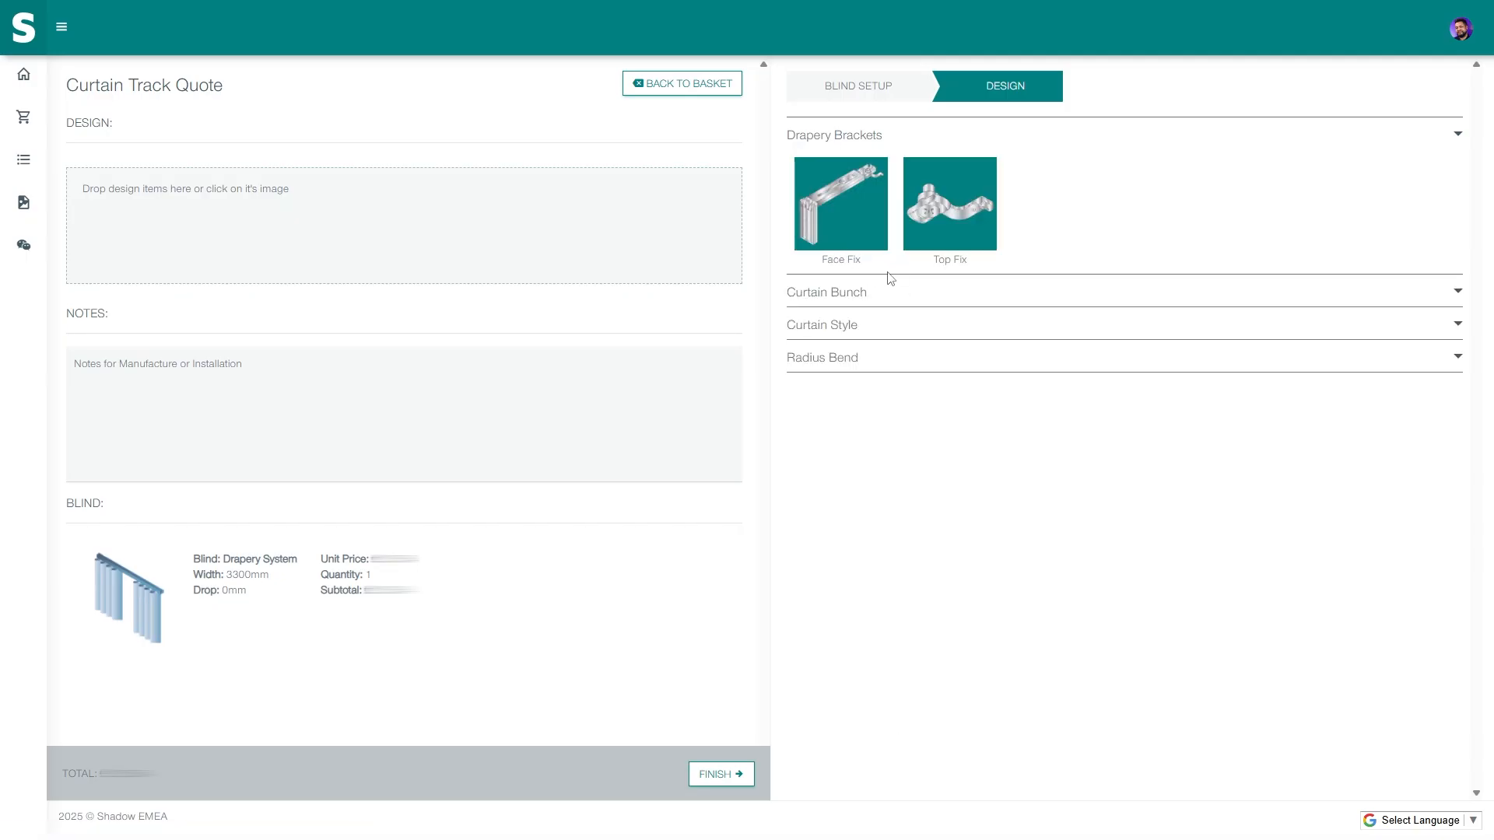
pyautogui.click(948, 225)
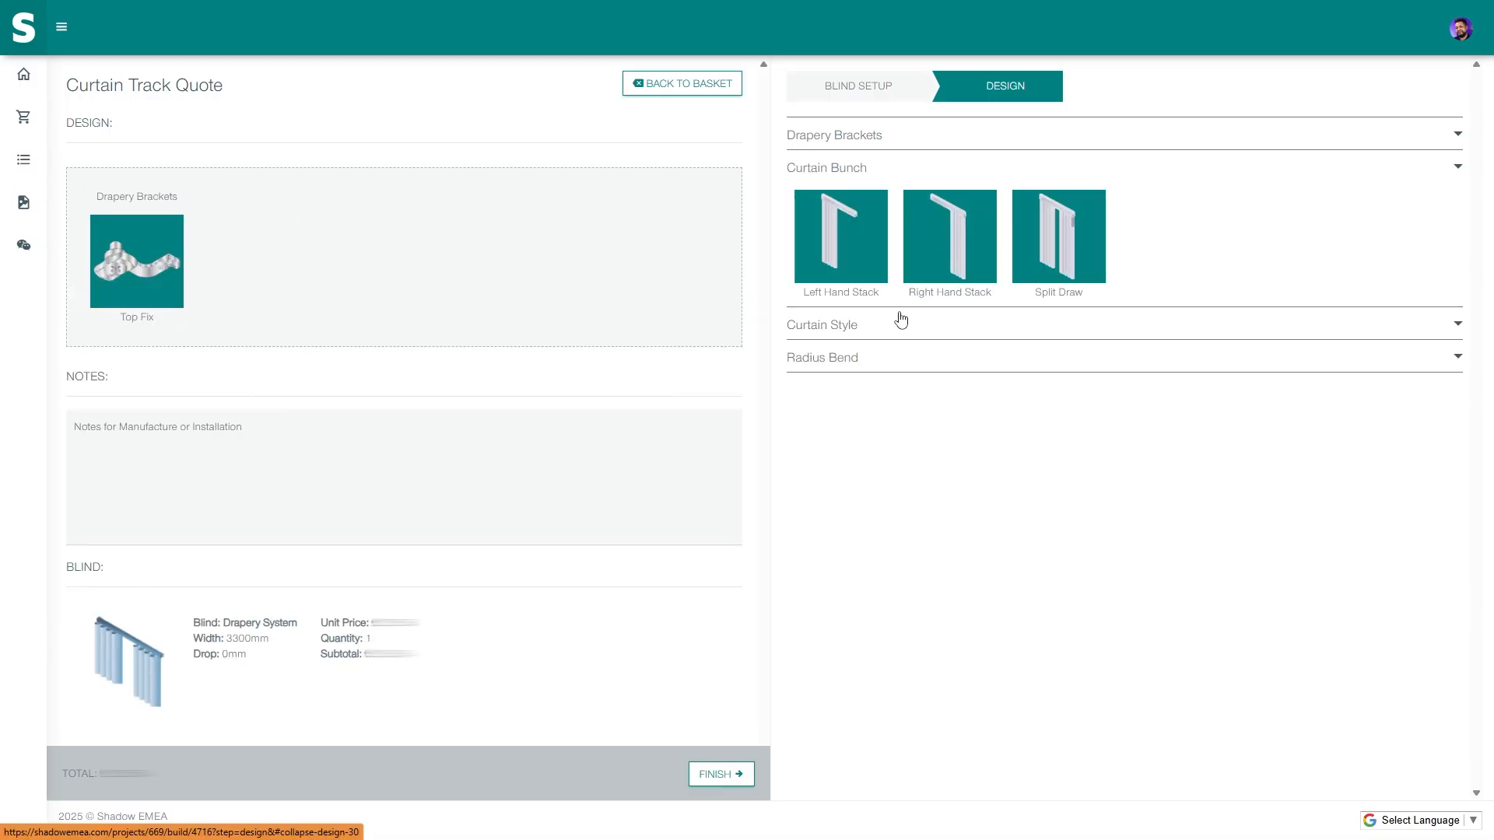
pyautogui.click(1066, 249)
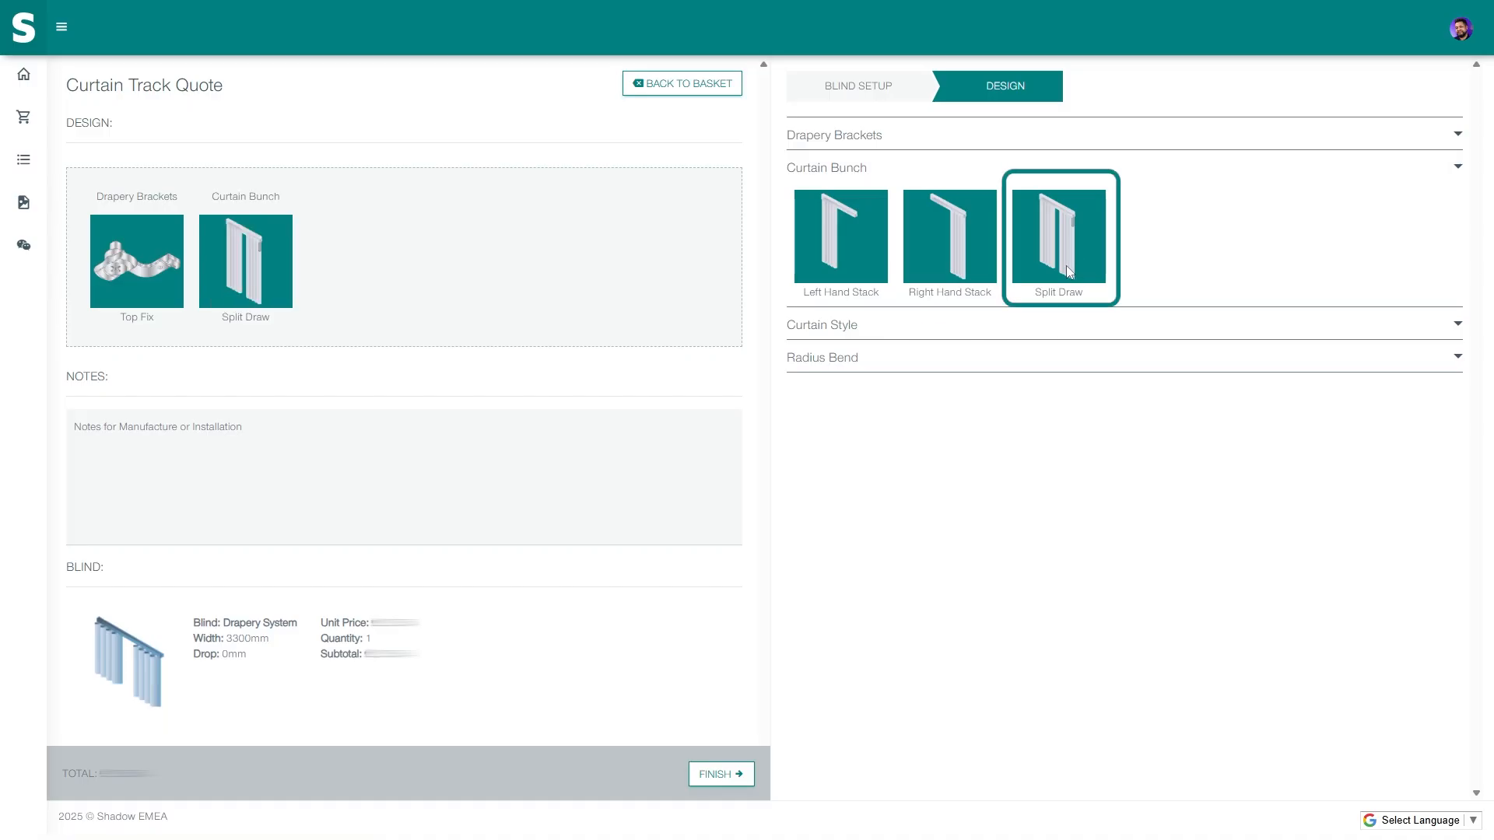
pyautogui.click(1060, 324)
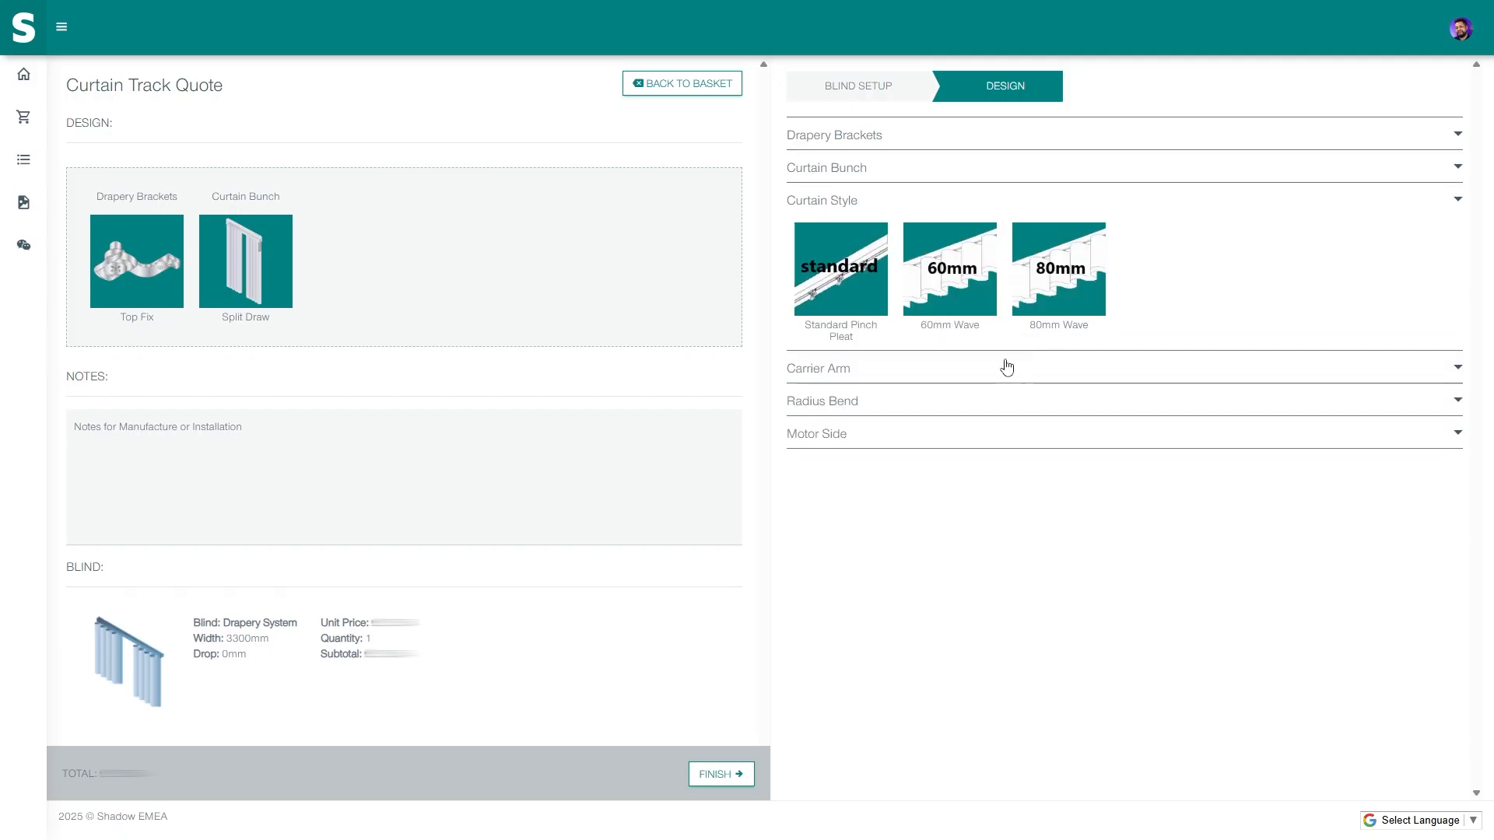
pyautogui.click(839, 296)
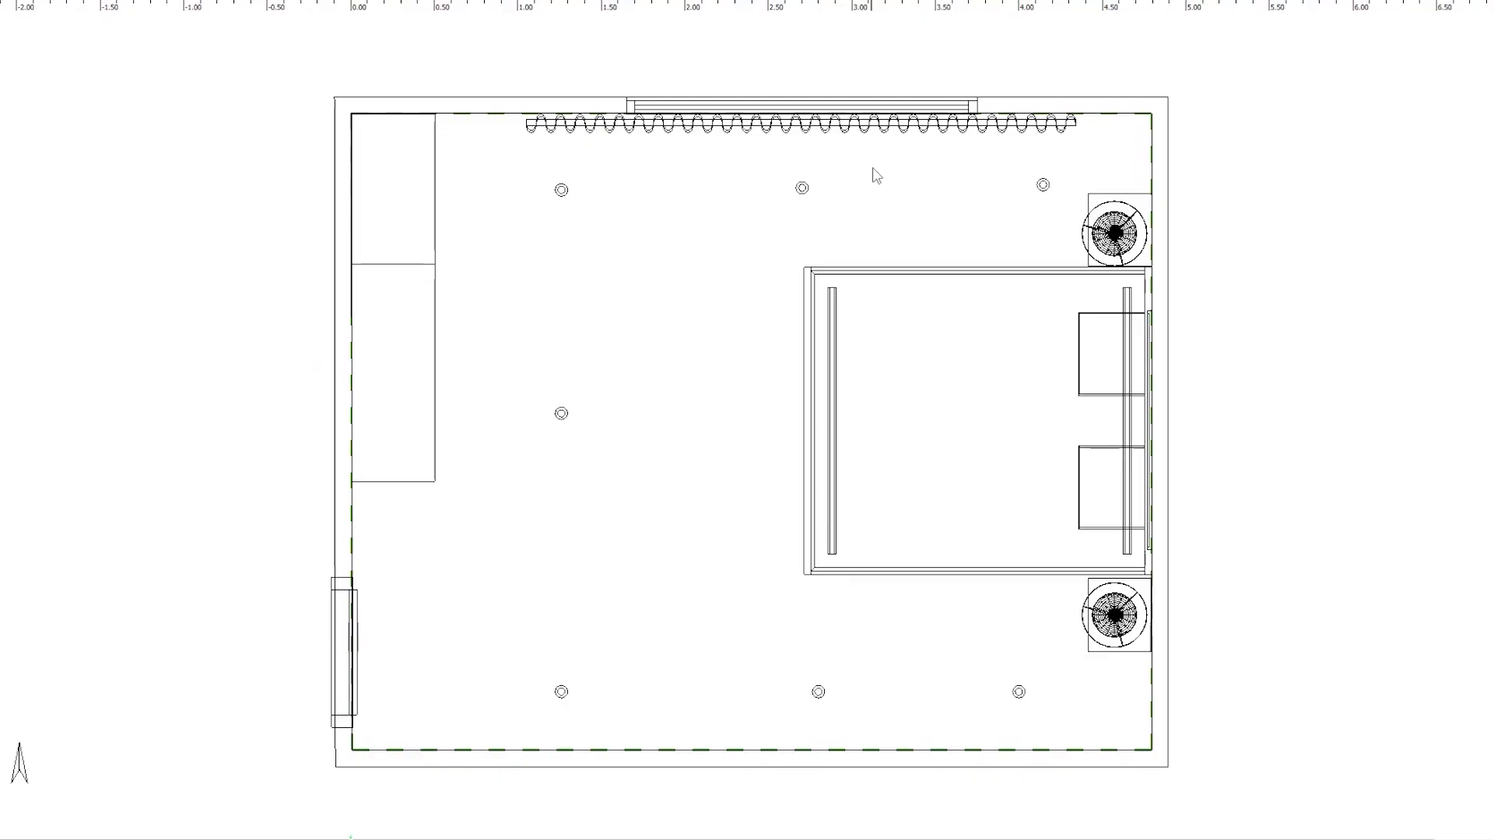
# - Duplicate the wave curtain track and place the copy just above the original under the top window
pyautogui.scroll(3, 876, 172)
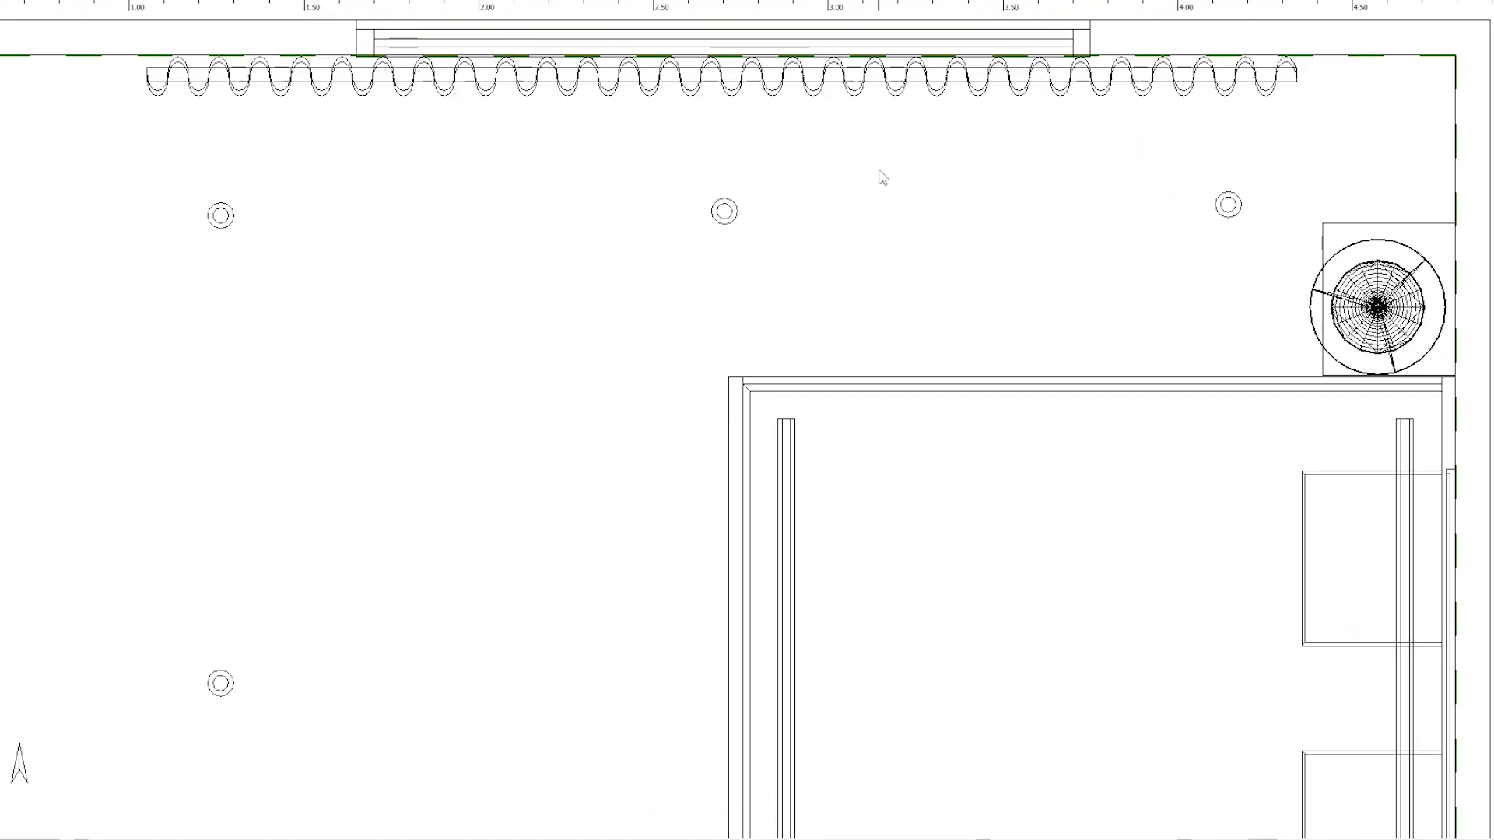
pyautogui.moveTo(873, 134); pyautogui.dragTo(936, 356)
pyautogui.scroll(2, 907, 357)
pyautogui.click(864, 300)
pyautogui.moveTo(746, 194); pyautogui.dragTo(745, 269)
pyautogui.click(990, 505)
pyautogui.moveTo(745, 269); pyautogui.dragTo(745, 228)
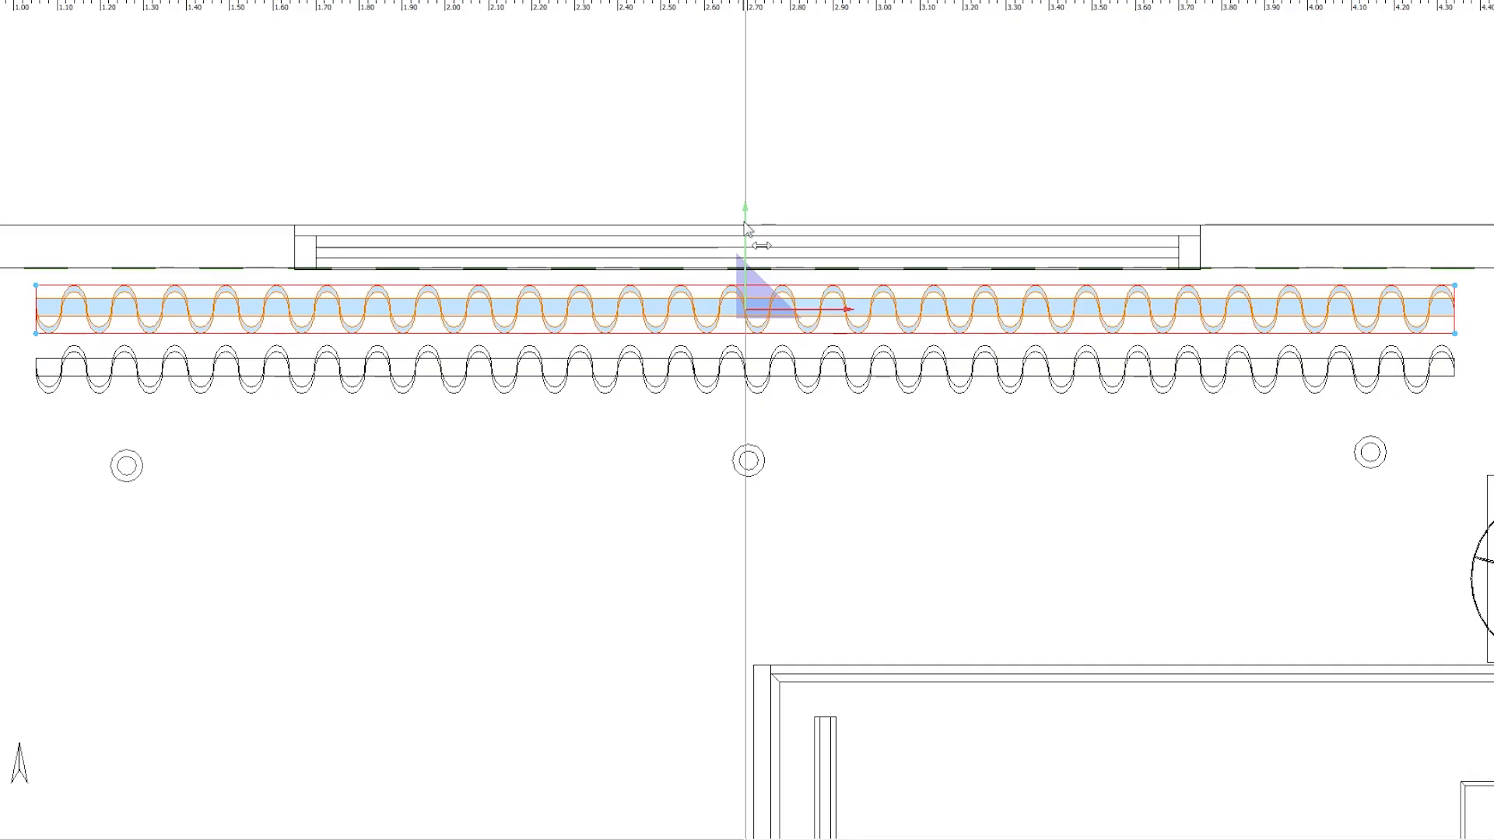
pyautogui.click(903, 486)
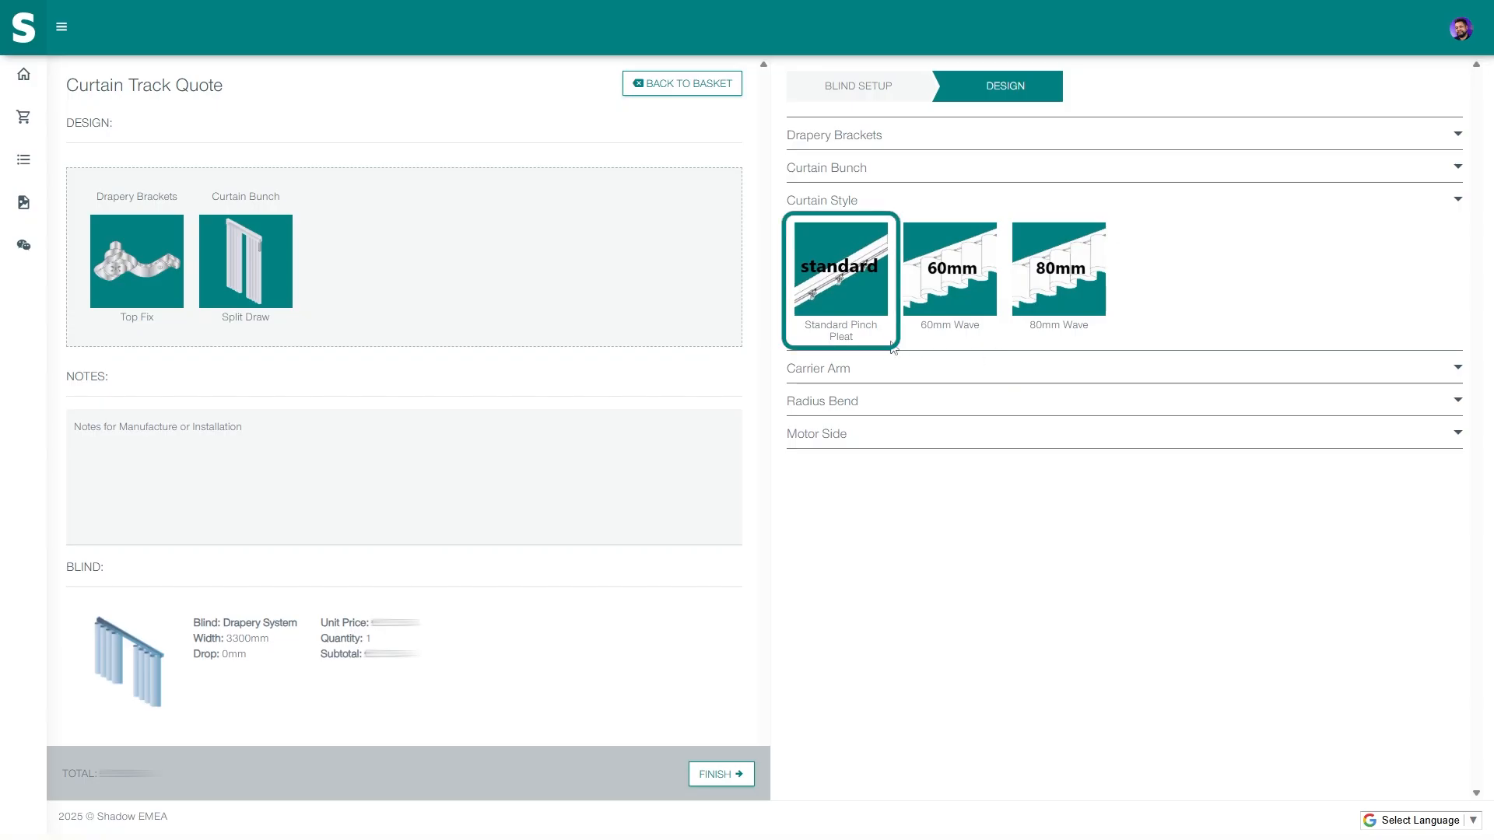
# - Add the Standard Pinch Pleat curtain style and pick the Center Draw Overlap Arm carrier
pyautogui.click(845, 293)
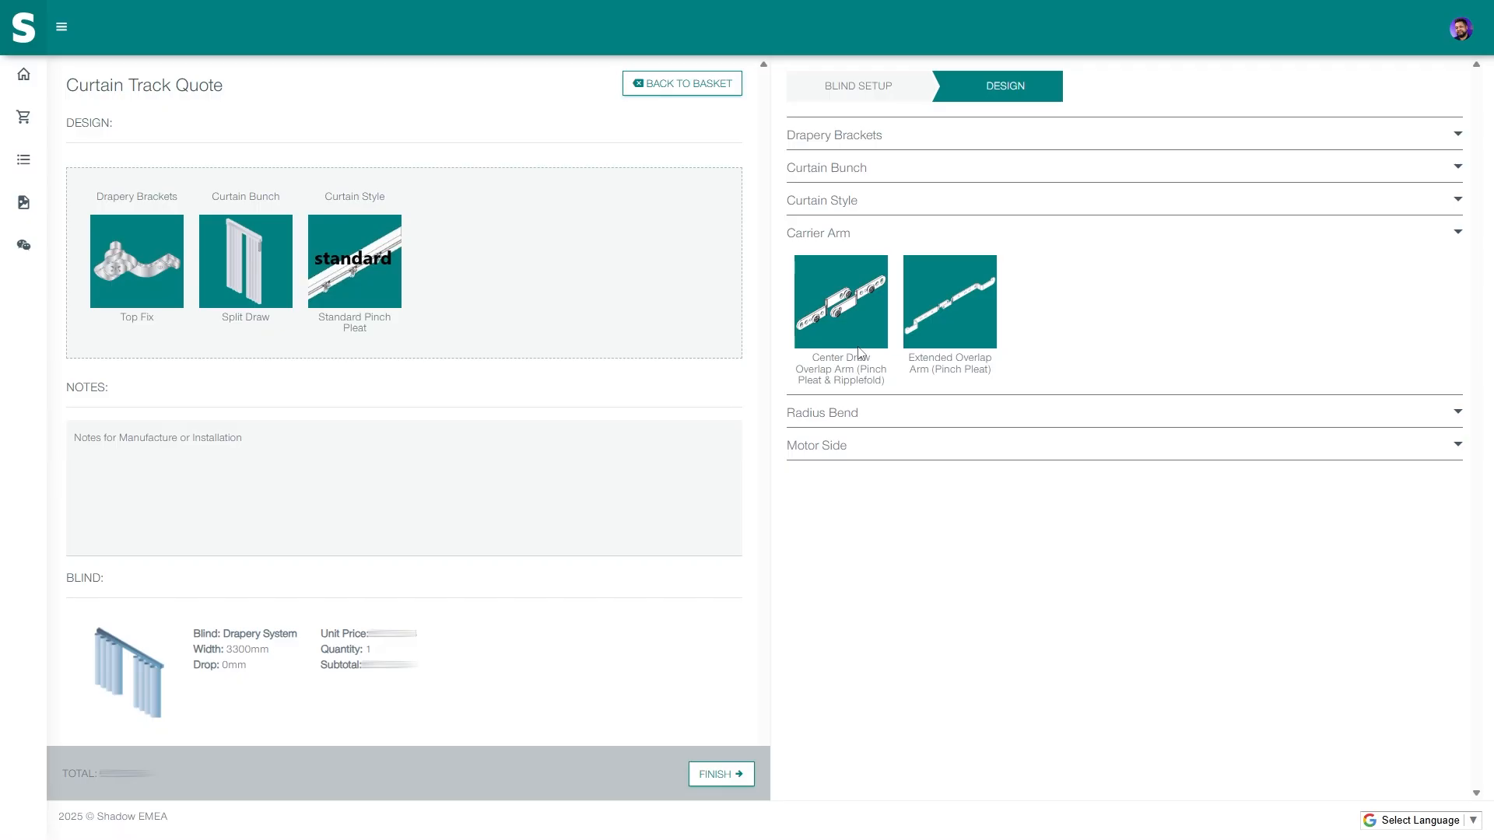
pyautogui.click(860, 352)
# - Set Carrier Arm to Center Draw Overlap Arm, Radius Bend to None and Motor Side to Left
pyautogui.click(856, 310)
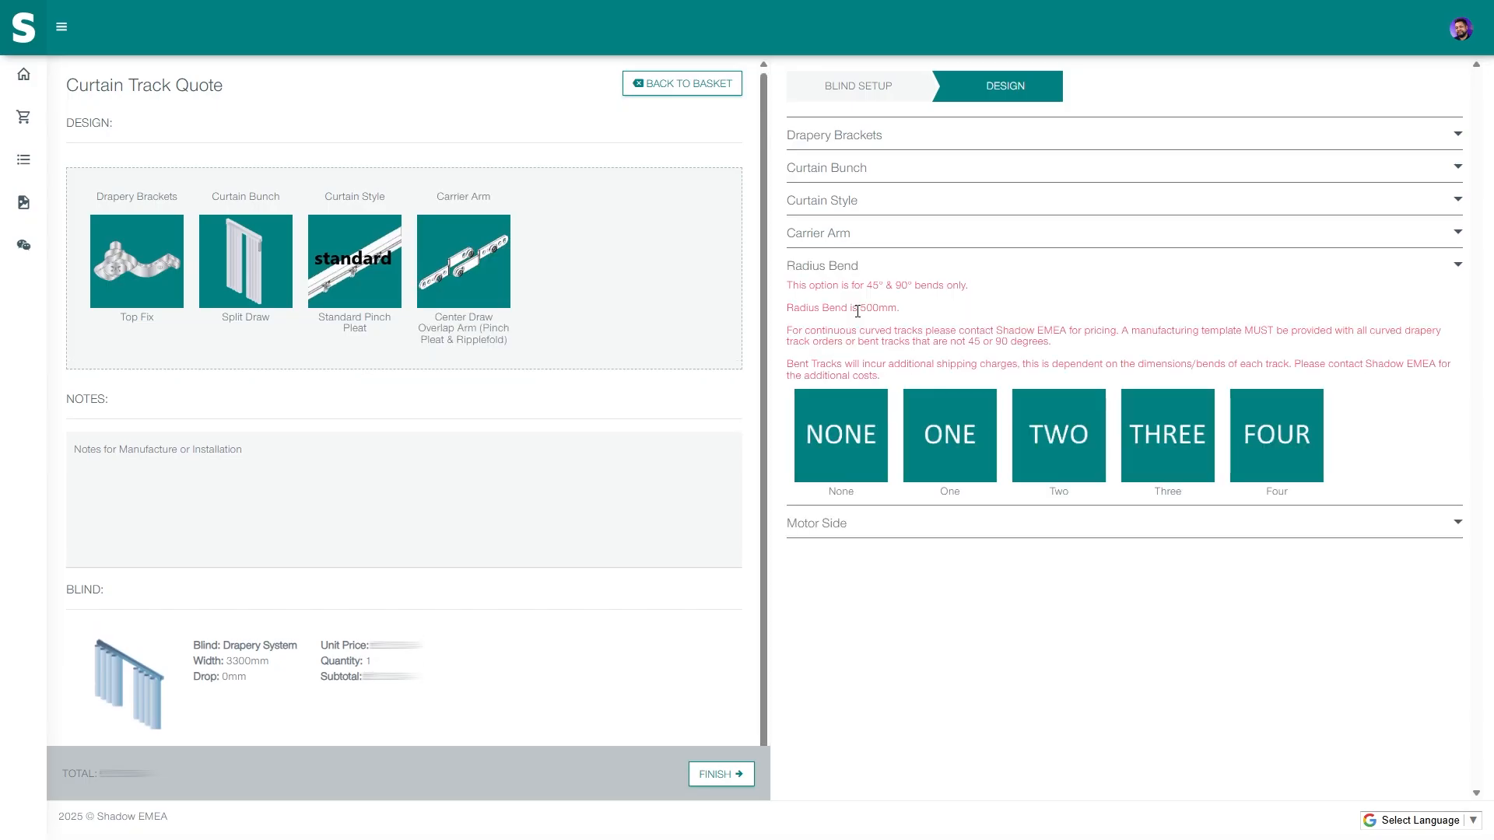
pyautogui.click(809, 465)
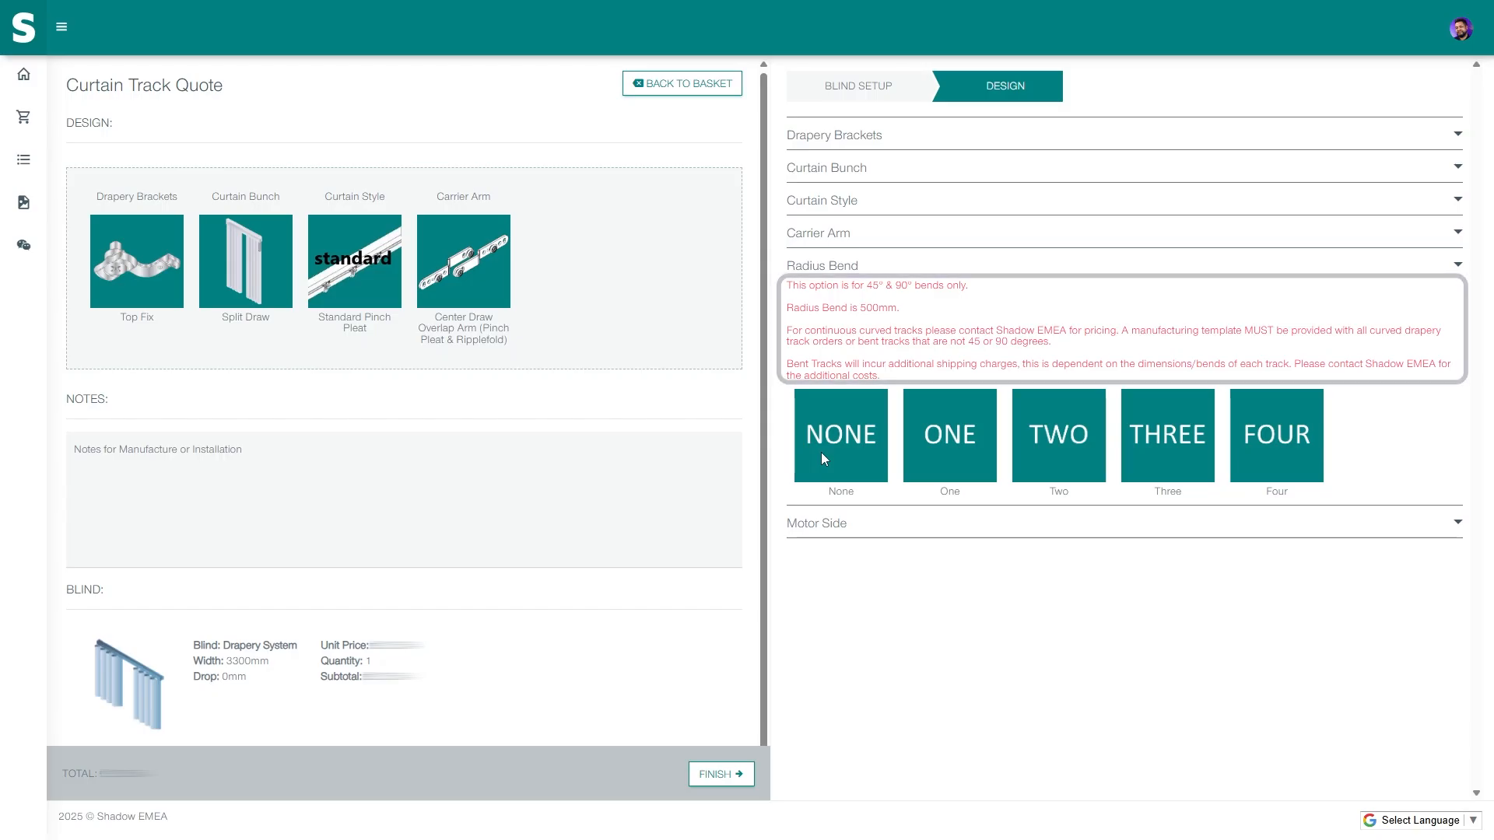
pyautogui.click(822, 454)
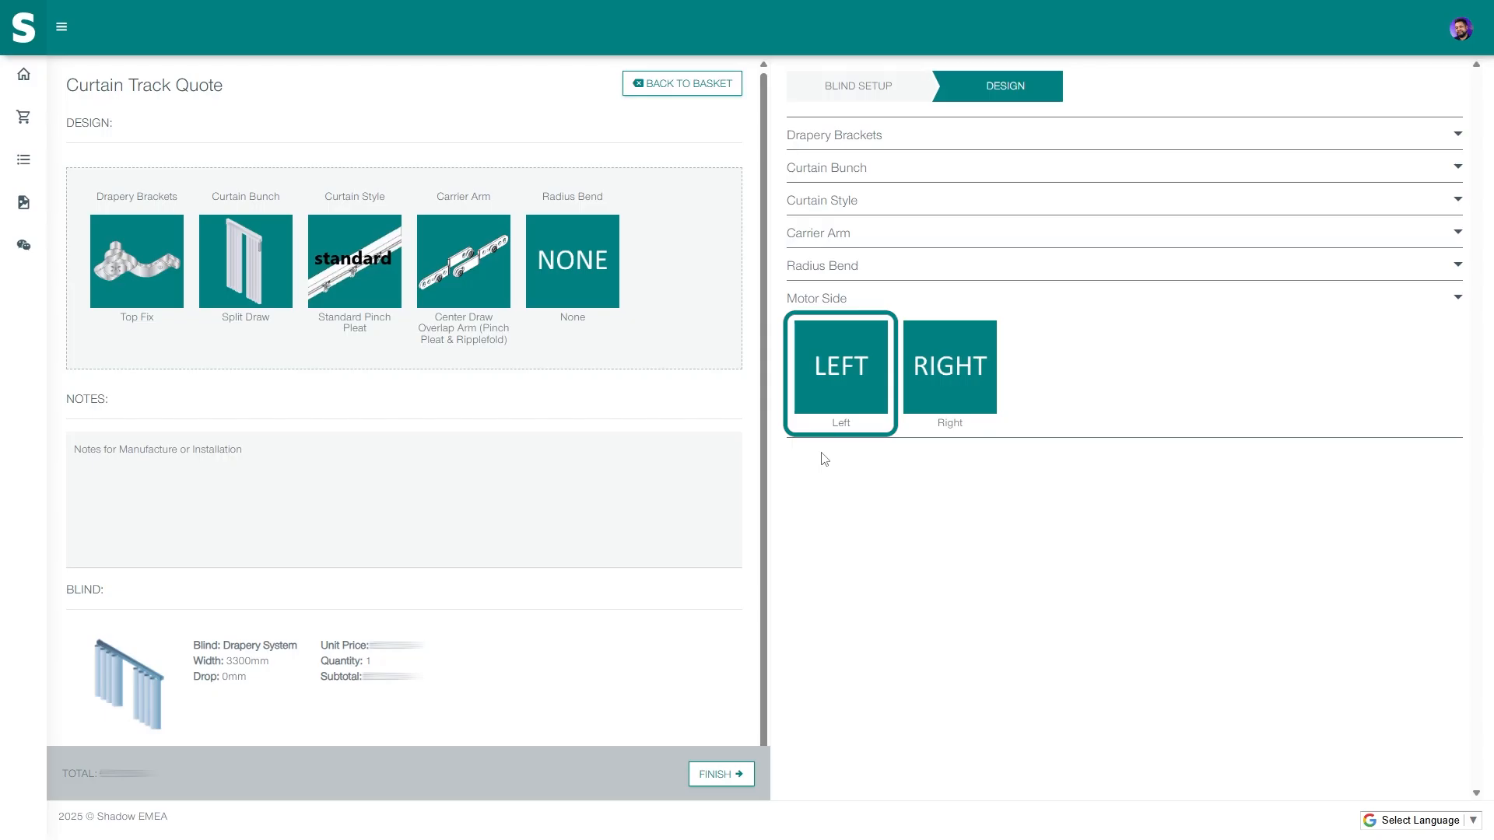
pyautogui.click(834, 382)
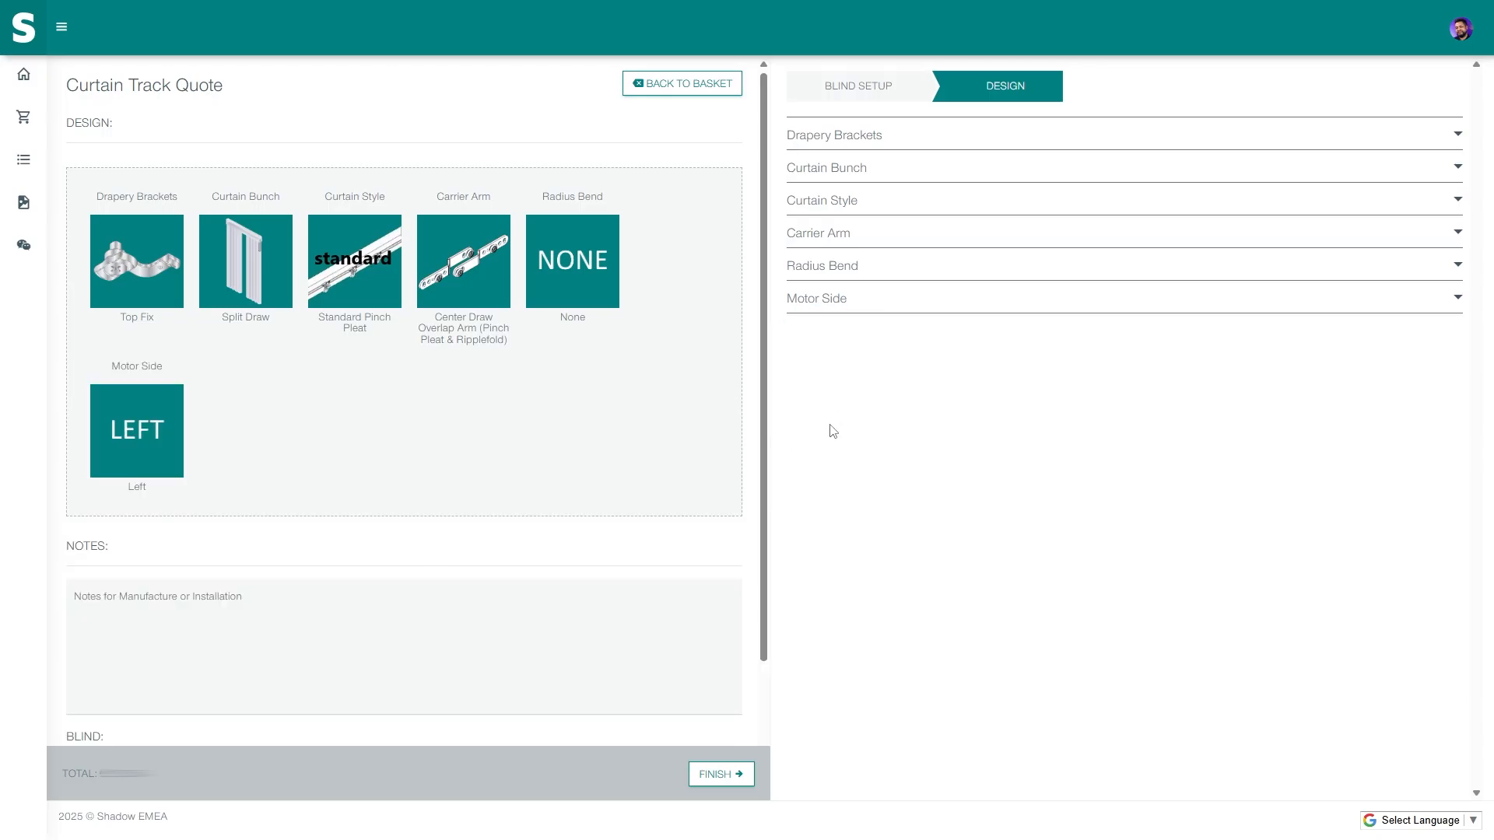
pyautogui.scroll(-2, 666, 627)
pyautogui.scroll(-1, 666, 627)
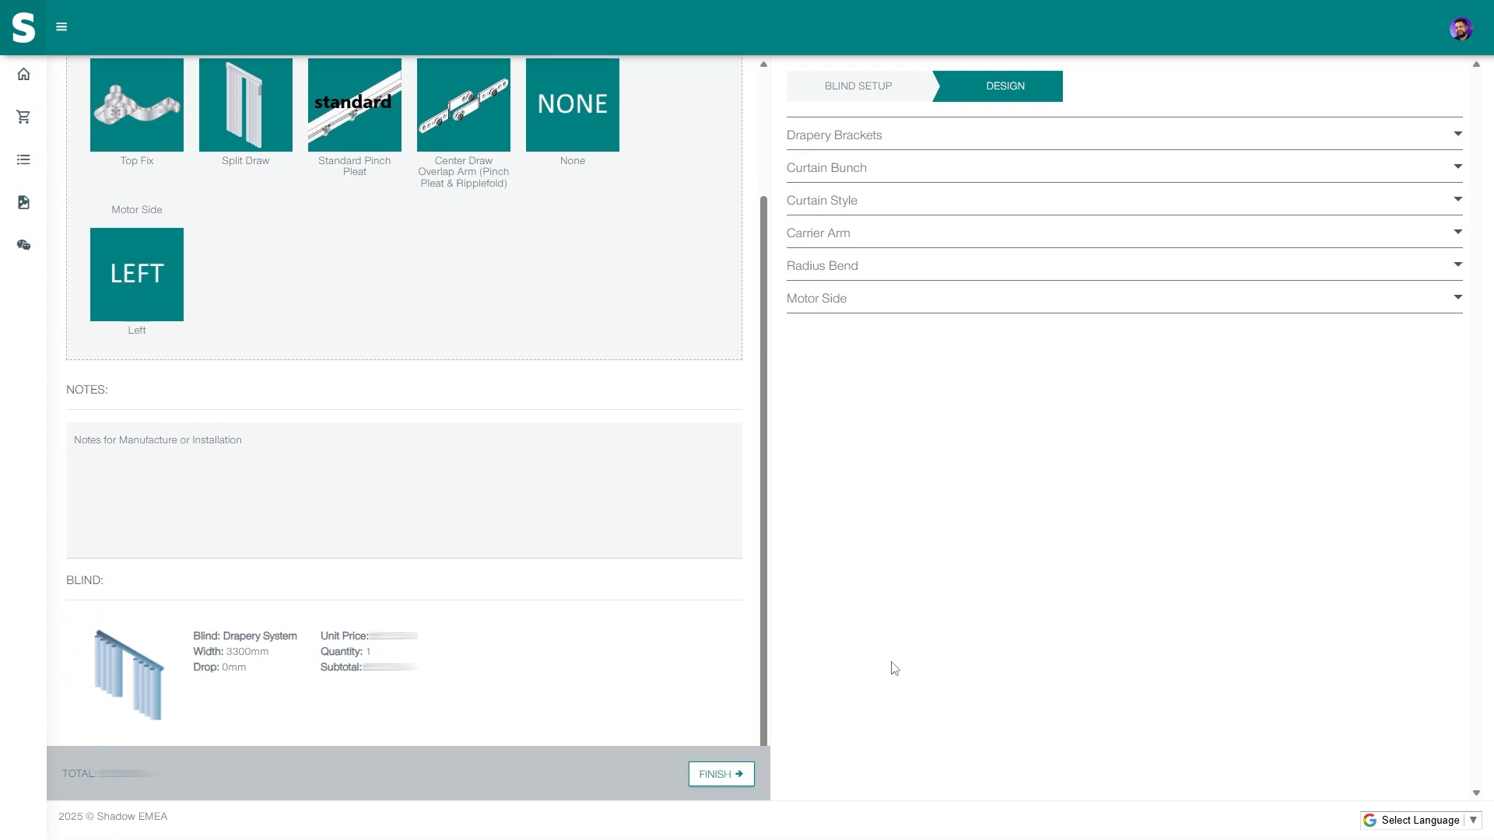
# - Finish the design so the basket lists Line Item #1, Bedroom Window 1, quantity 1
pyautogui.click(725, 779)
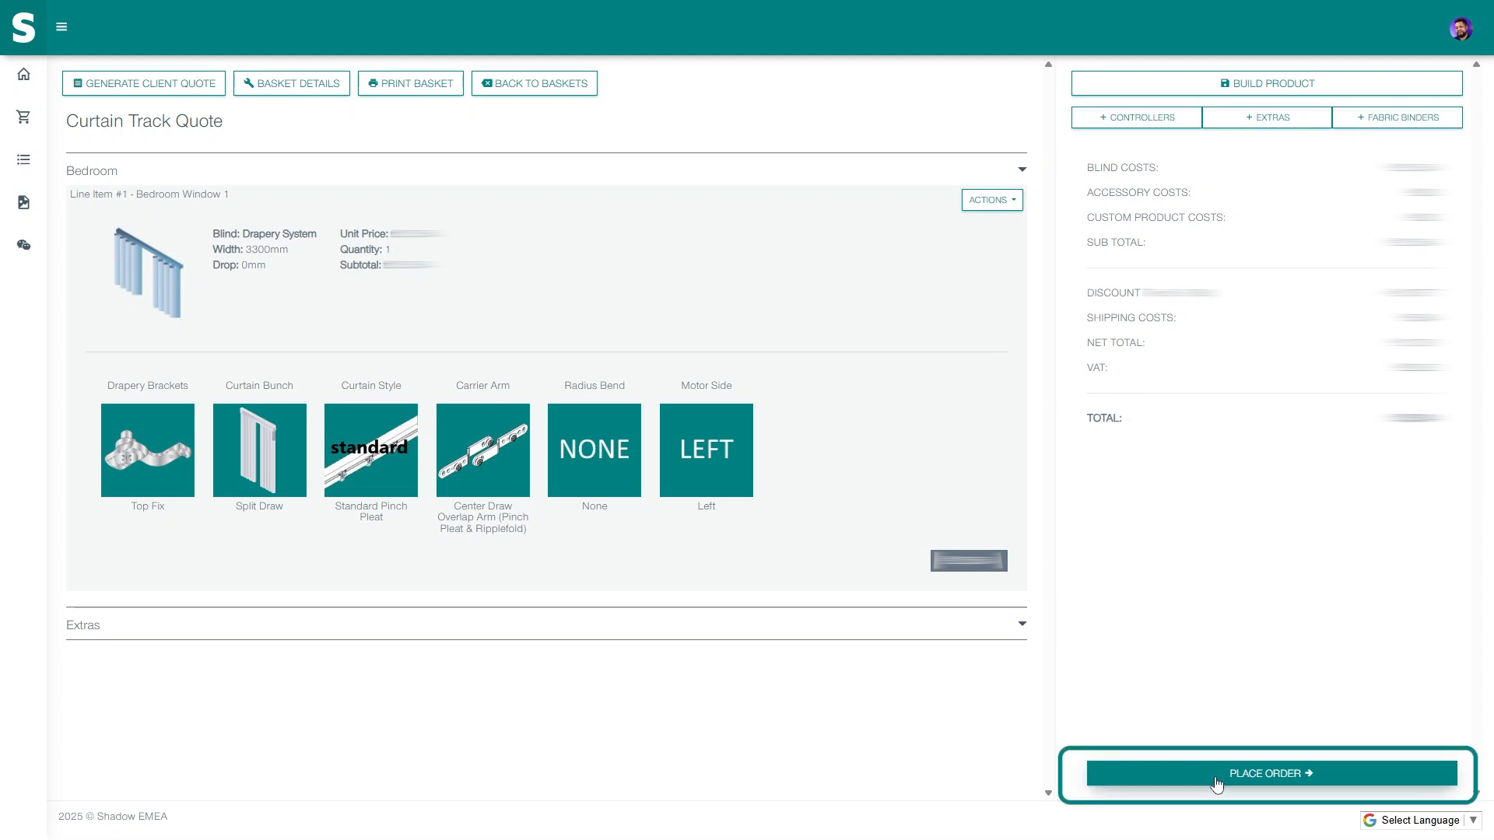
# - Place the Curtain Track Quote order, agreeing to the terms and conditions and paying by BACS
pyautogui.click(1267, 788)
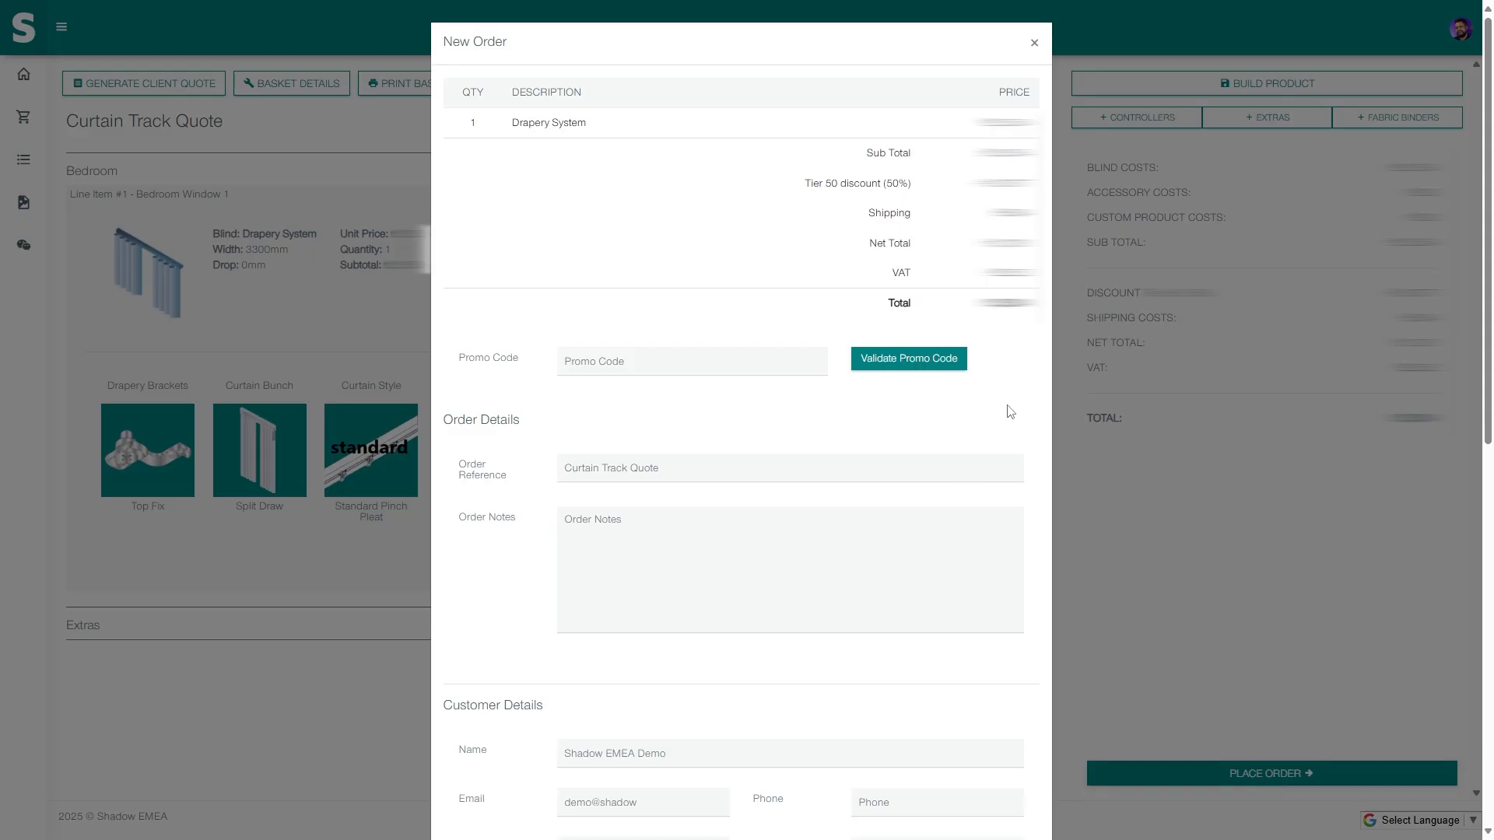
pyautogui.scroll(-5, 1010, 420)
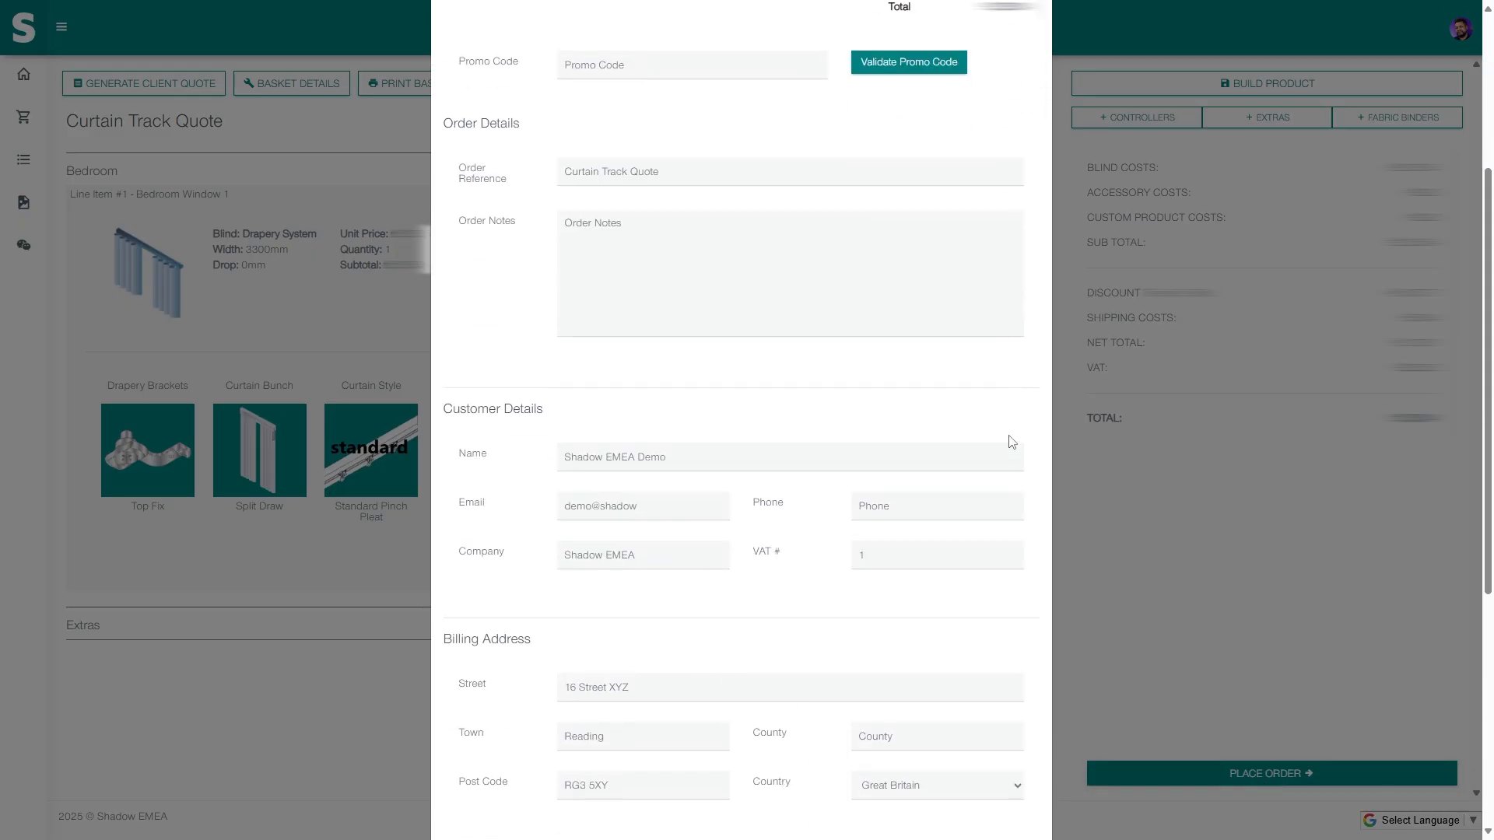
pyautogui.scroll(-5, 1012, 441)
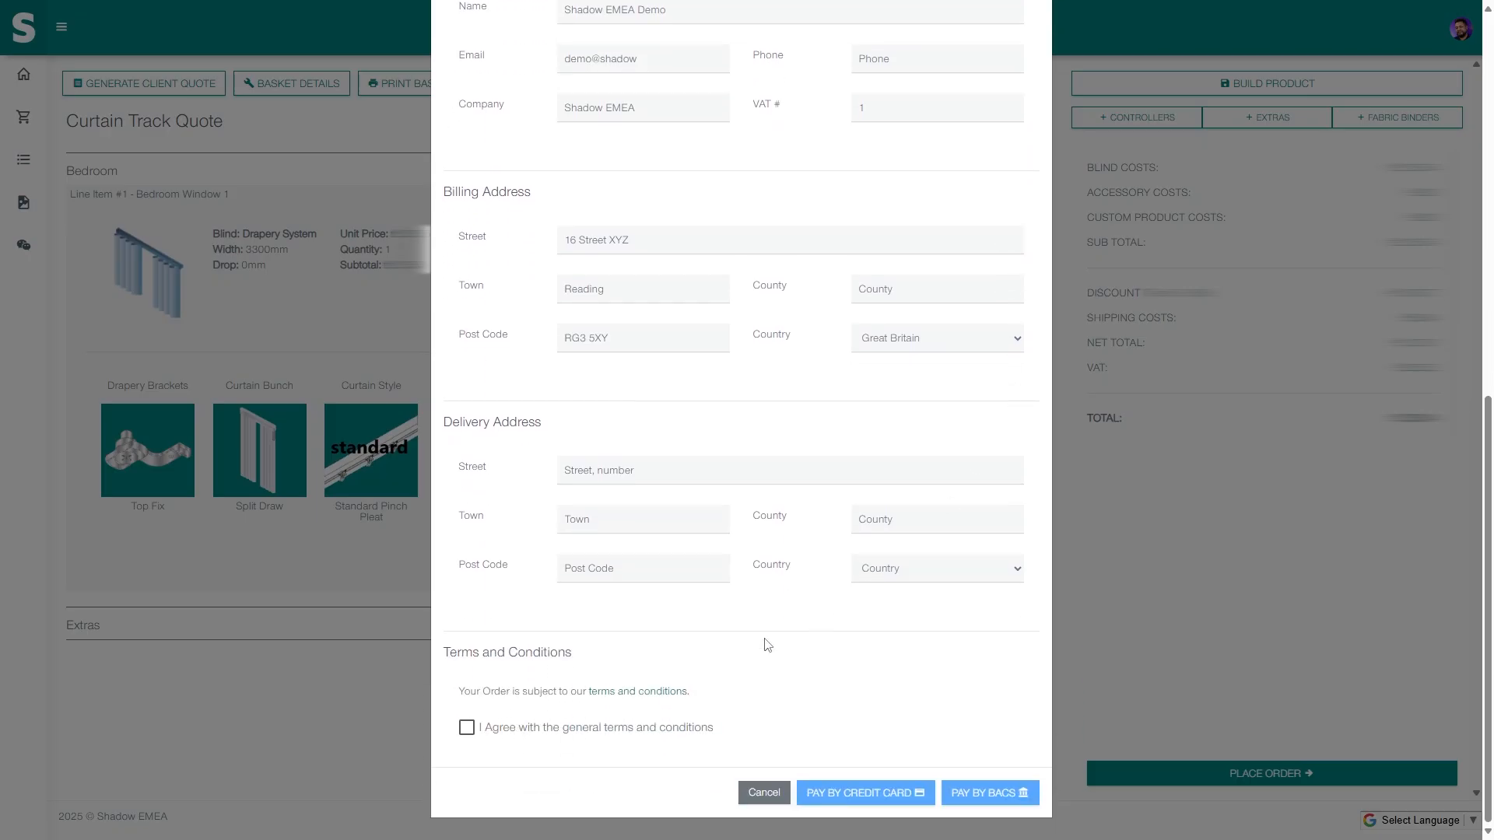
pyautogui.click(466, 729)
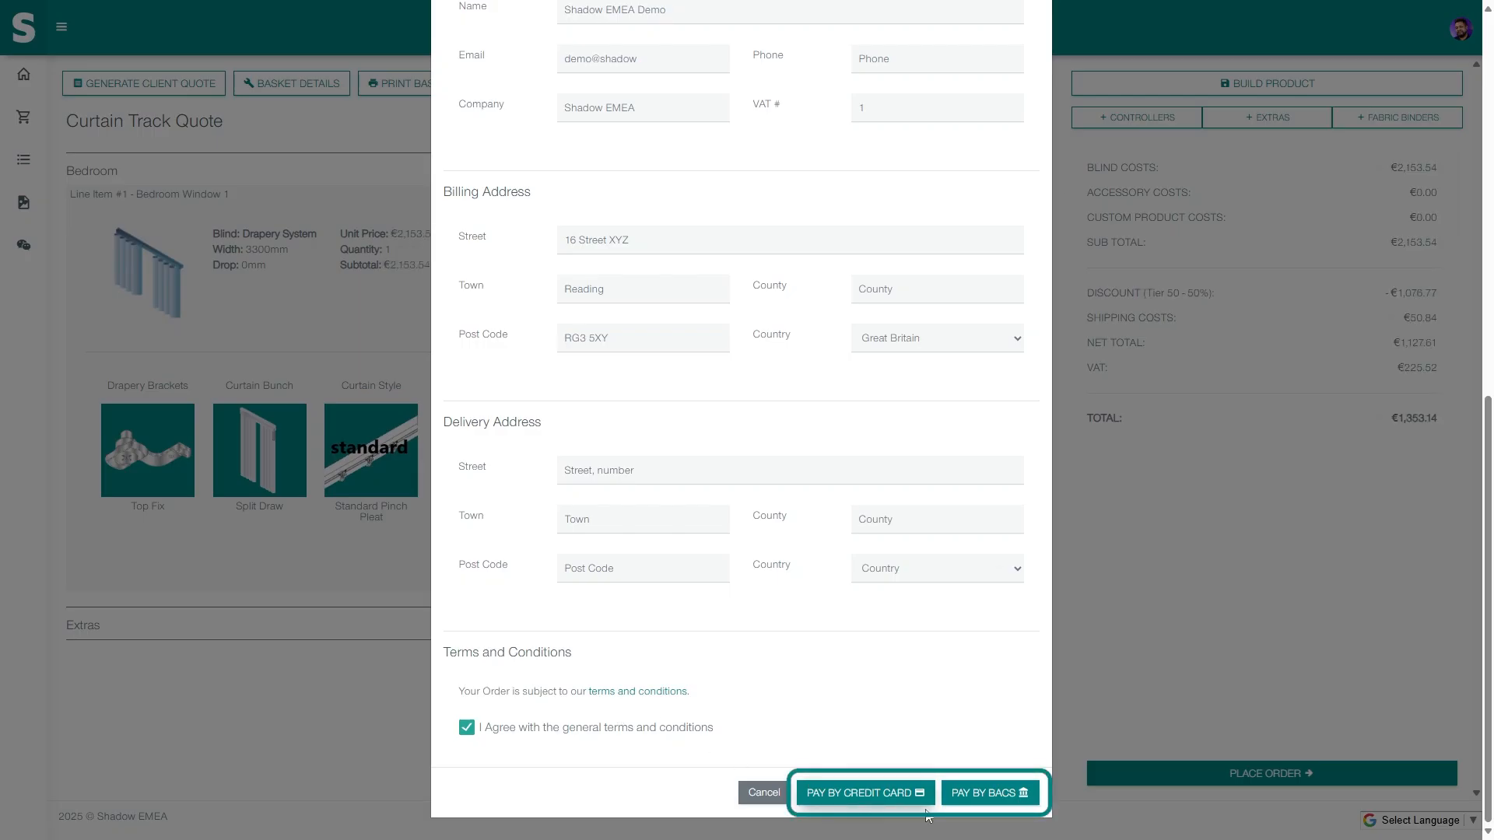
pyautogui.click(988, 793)
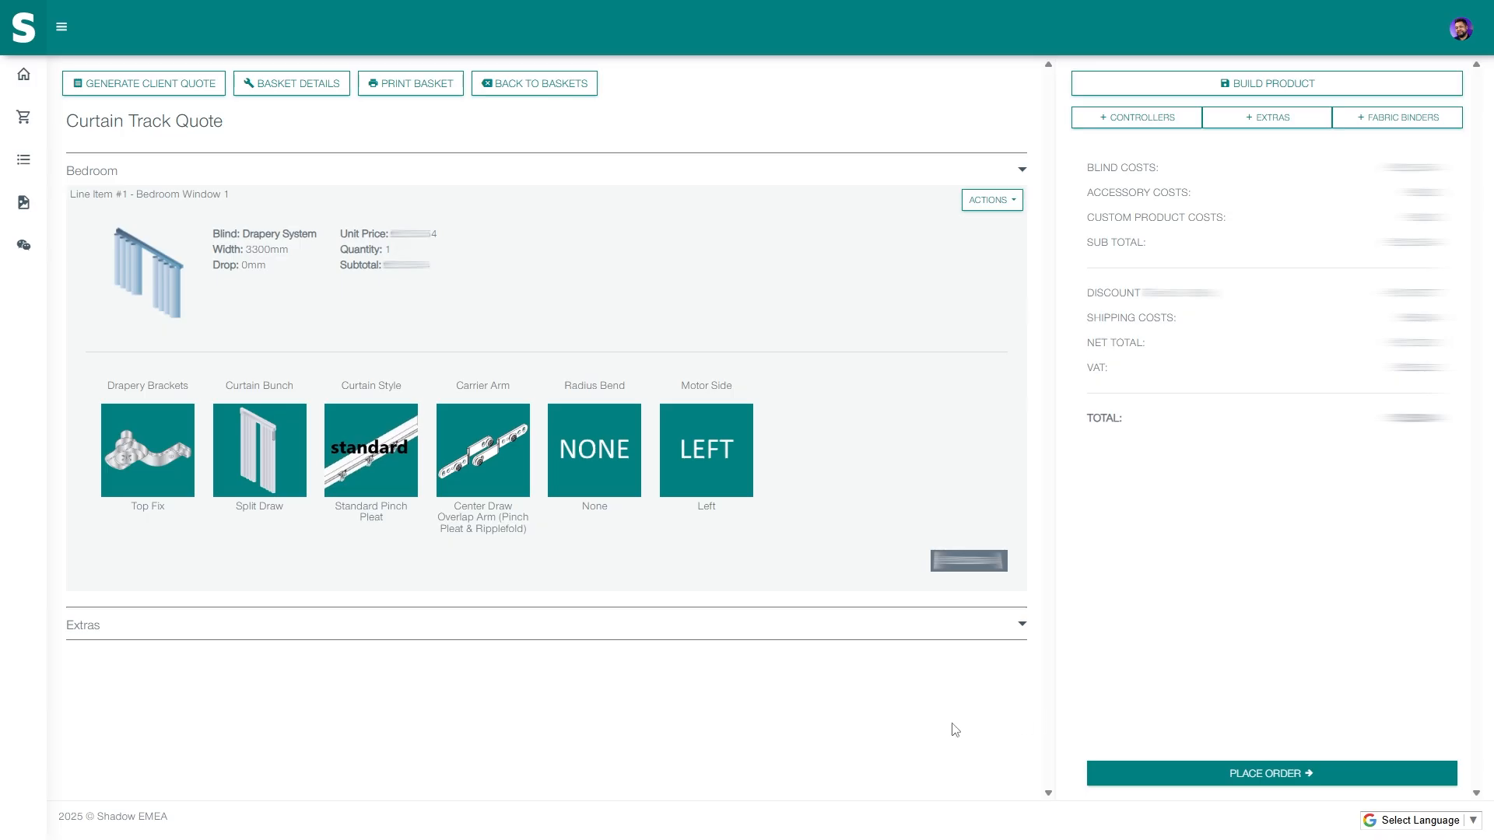